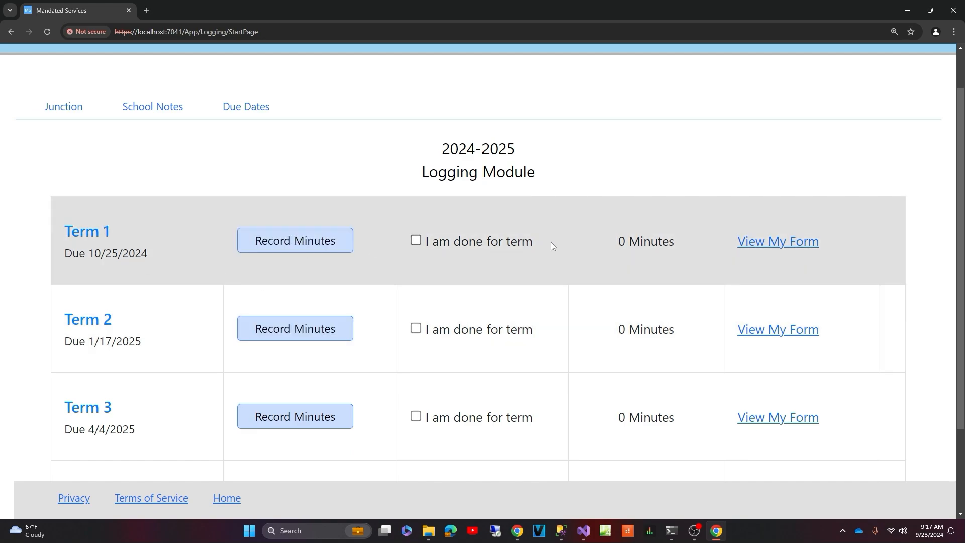
# - Open the minute recording page for Term 1
pyautogui.moveTo(619, 245); pyautogui.dragTo(641, 243)
pyautogui.click(355, 216)
pyautogui.click(283, 245)
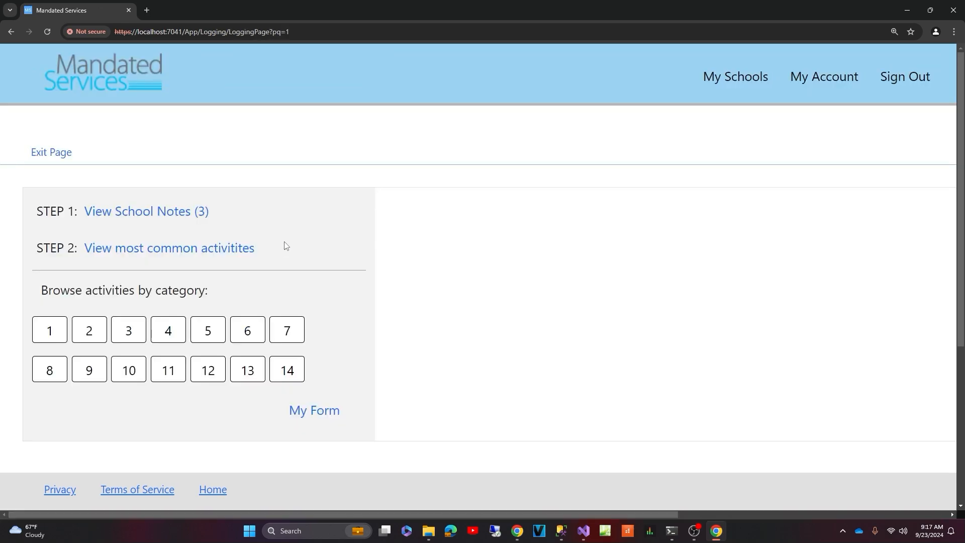
pyautogui.scroll(-2, 285, 245)
pyautogui.scroll(1, 286, 245)
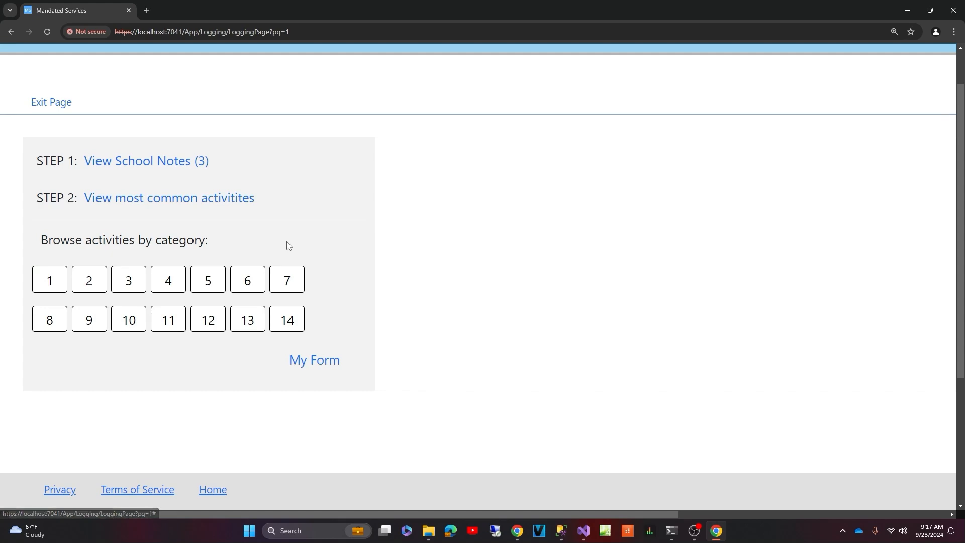
# - View the Term 1 school notes and add the Opening Faculty Meetings, Faculty Meeting and Tornado Drill notes to the form
pyautogui.moveTo(38, 166); pyautogui.dragTo(76, 200)
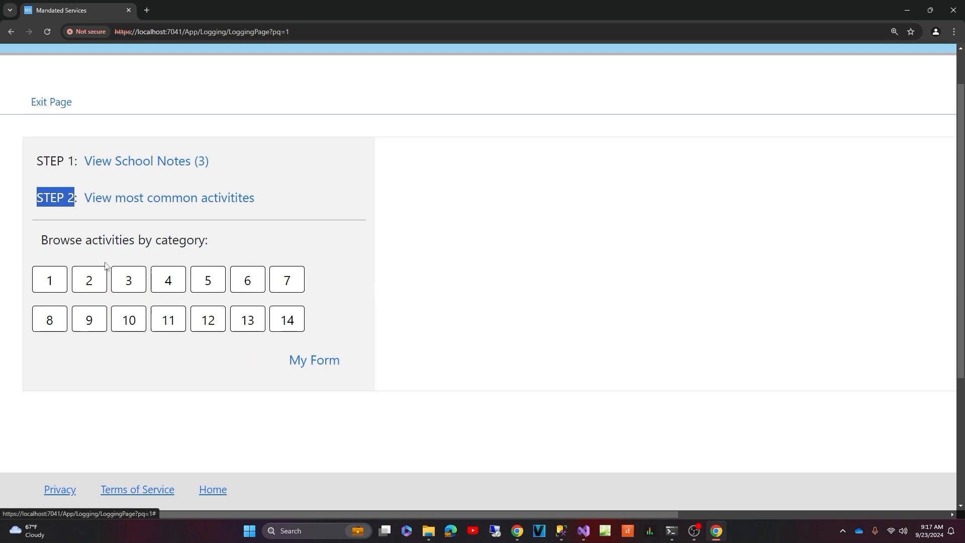
pyautogui.click(101, 182)
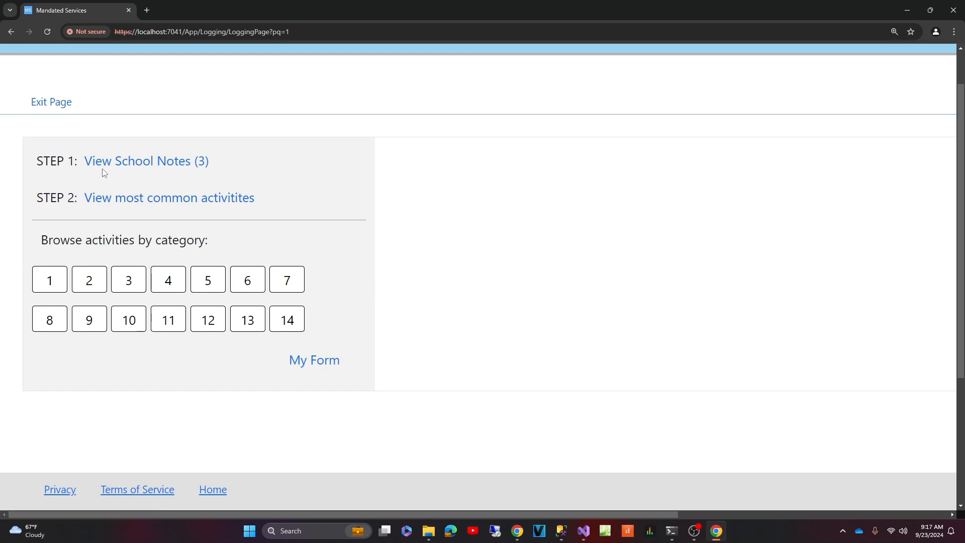
pyautogui.click(131, 168)
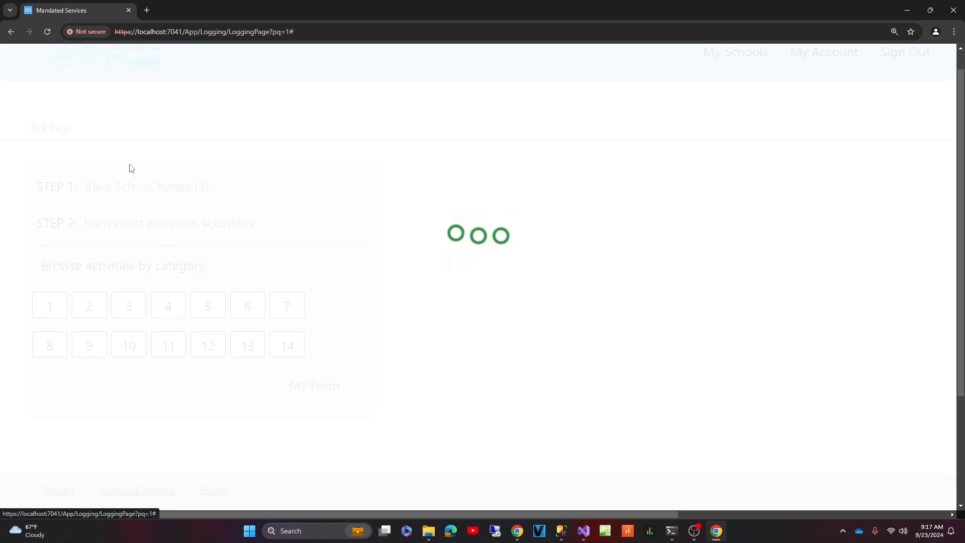
pyautogui.scroll(-2, 215, 194)
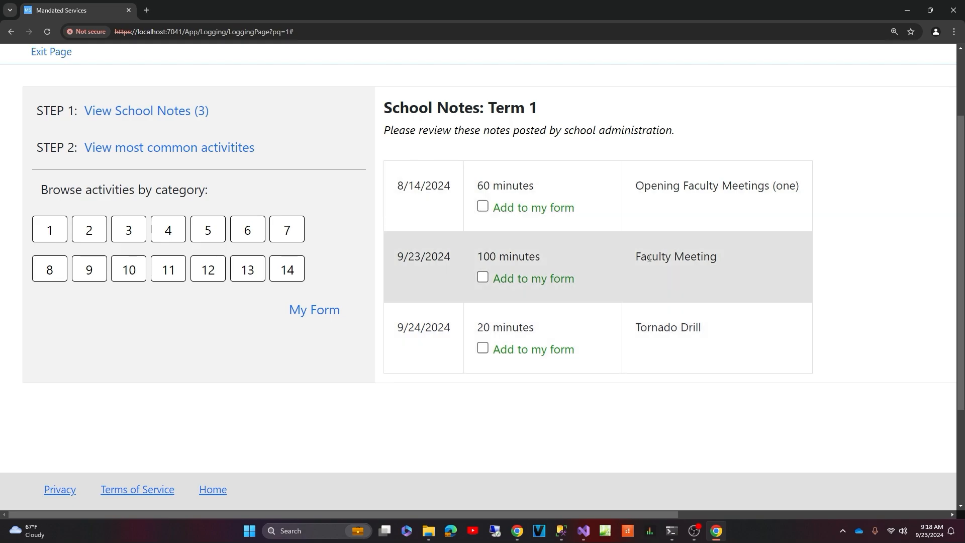
pyautogui.click(482, 207)
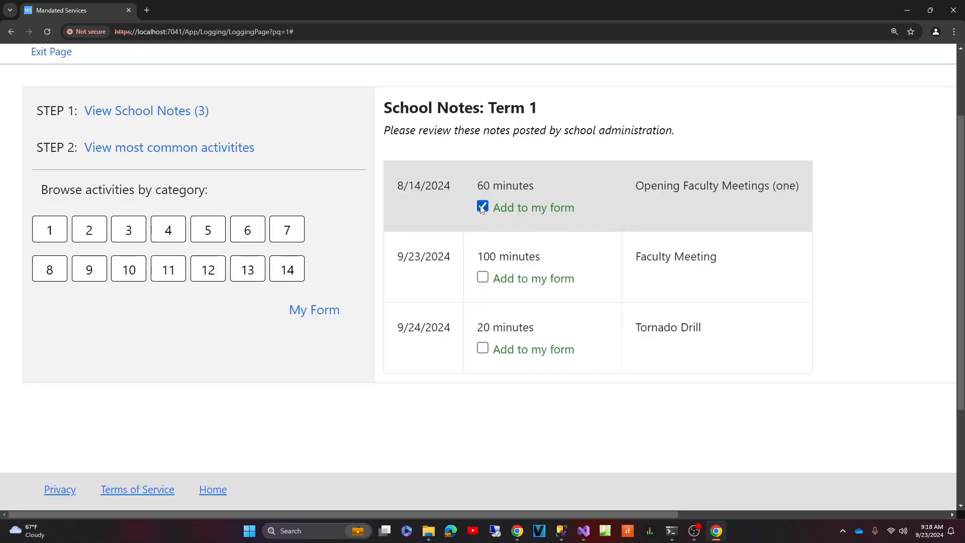
pyautogui.click(483, 279)
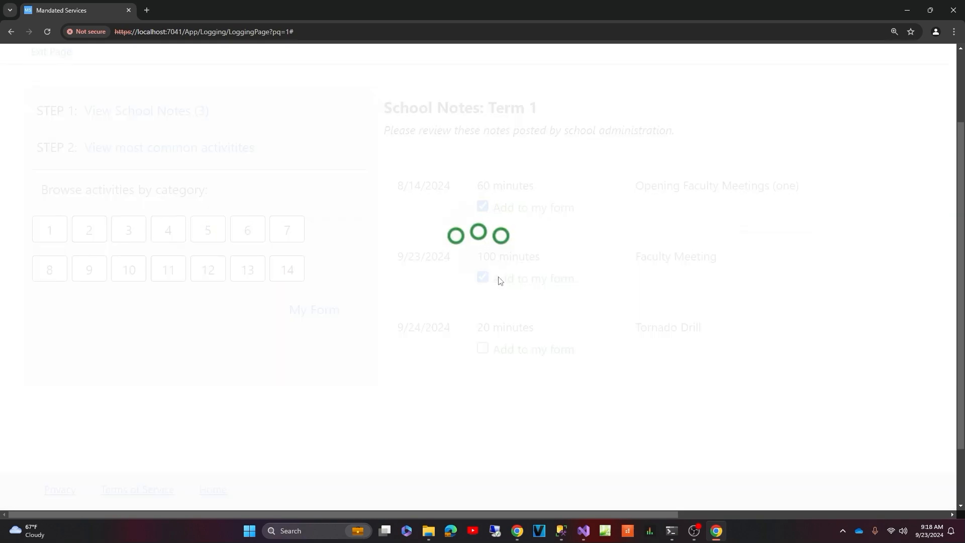
pyautogui.scroll(-1, 535, 280)
pyautogui.click(483, 299)
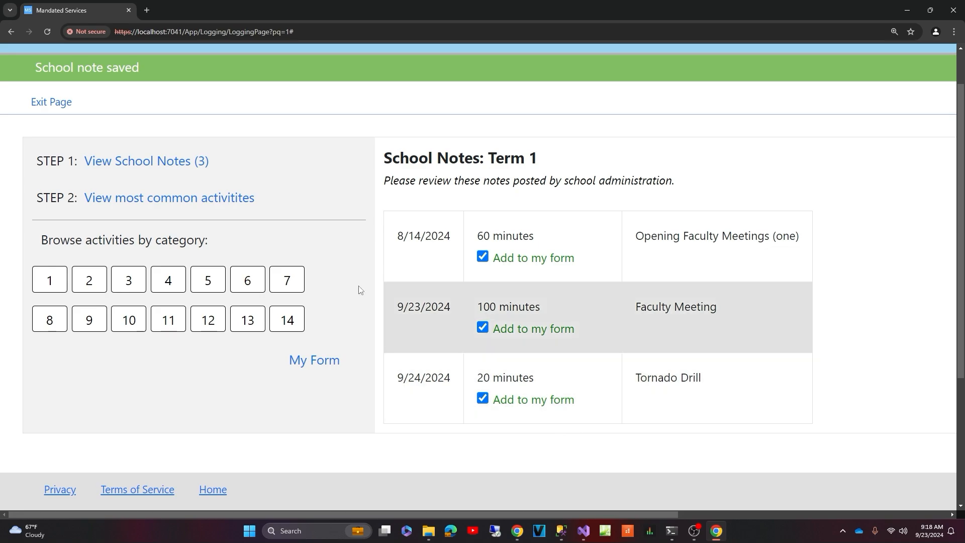
# - Display the list of most common activities and look through it
pyautogui.scroll(-1, 347, 202)
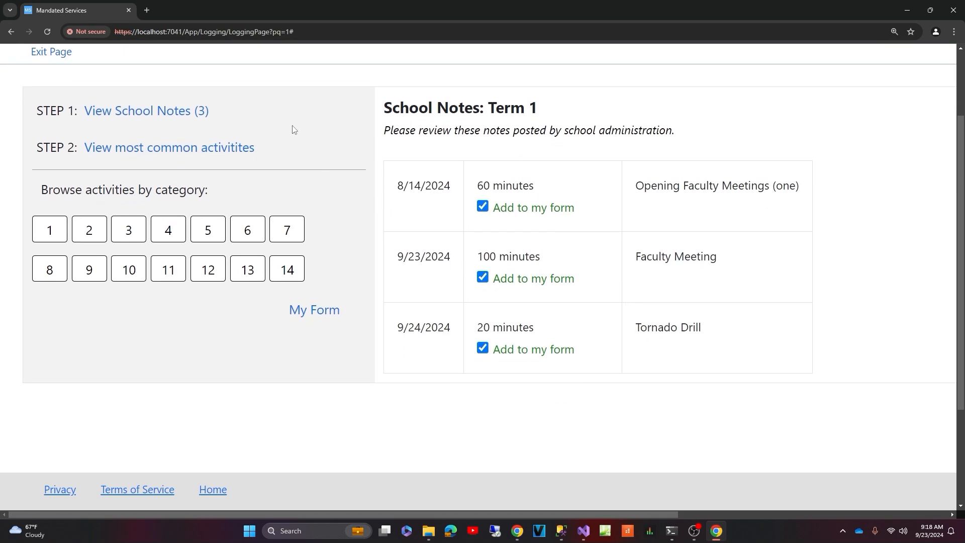
pyautogui.click(154, 151)
pyautogui.scroll(-3, 294, 158)
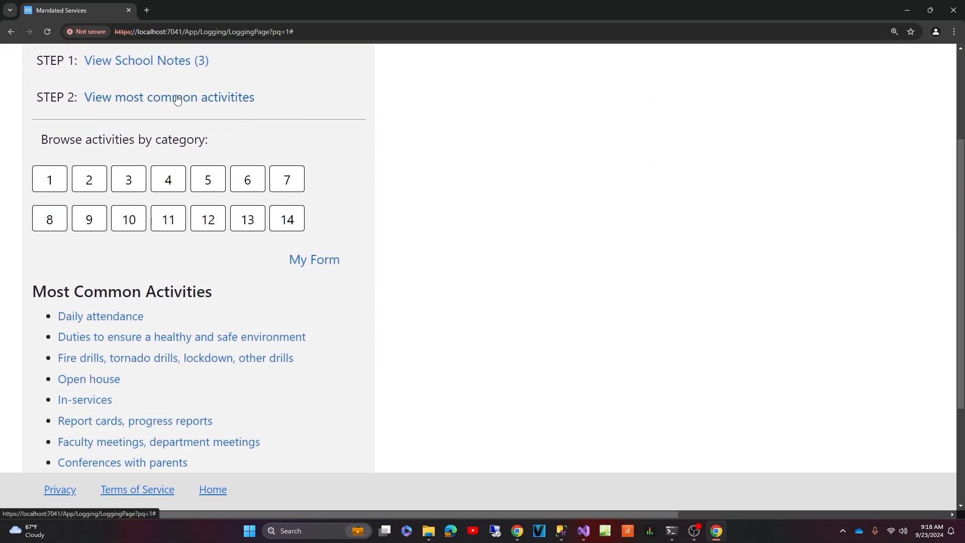
pyautogui.scroll(-3, 211, 146)
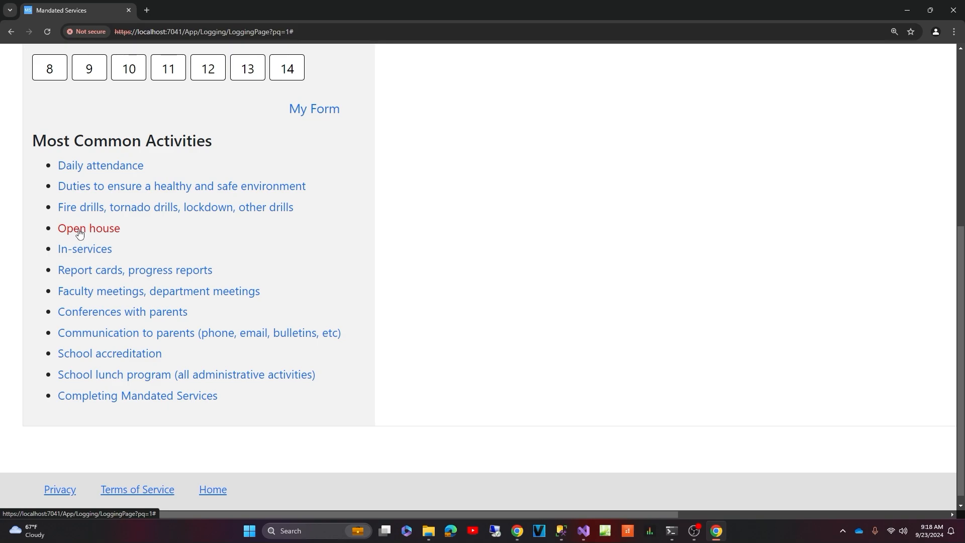
pyautogui.scroll(1, 359, 252)
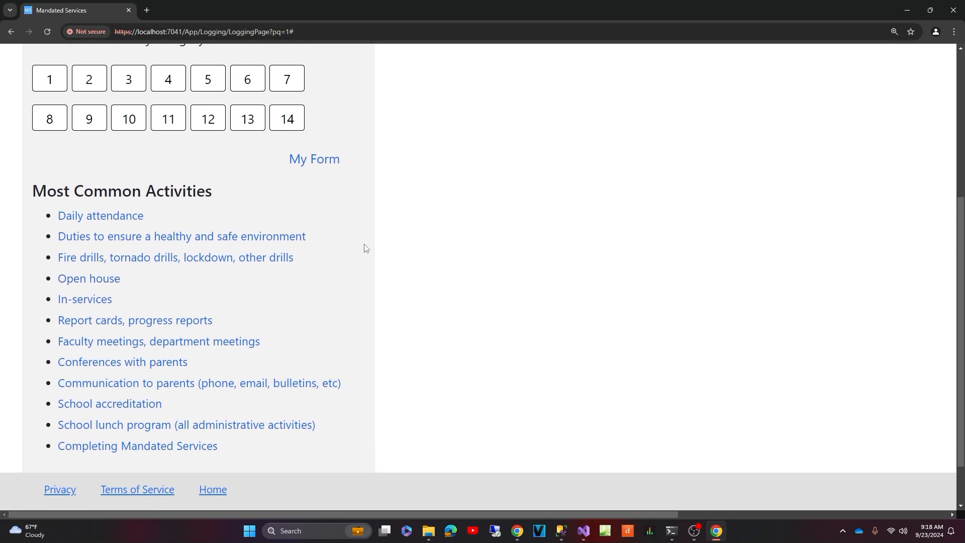
# - Record daily attendance minutes: 10 on Aug 21, 12 on Aug 22, 10 on Aug 23 and 10 on Aug 26
pyautogui.click(102, 221)
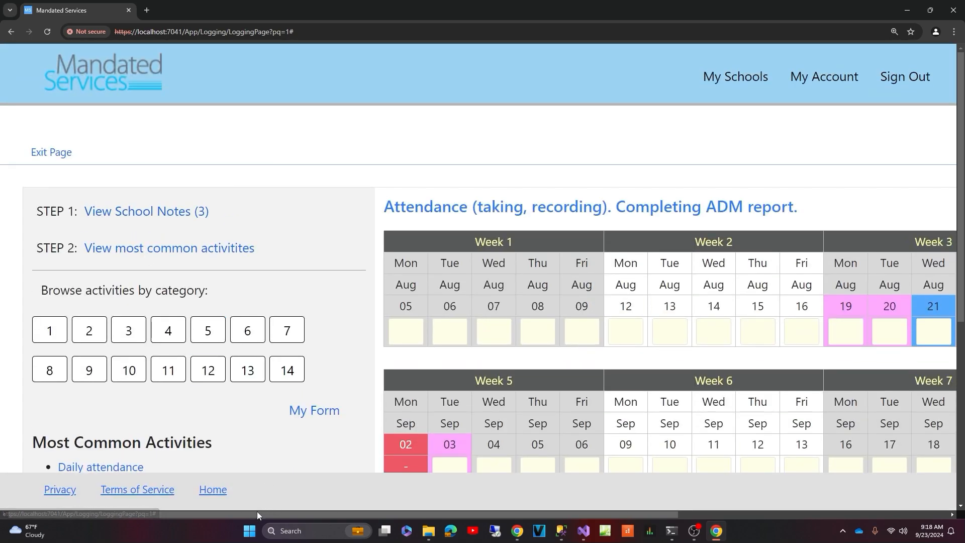
pyautogui.moveTo(261, 518); pyautogui.dragTo(500, 517)
pyautogui.scroll(-2, 449, 398)
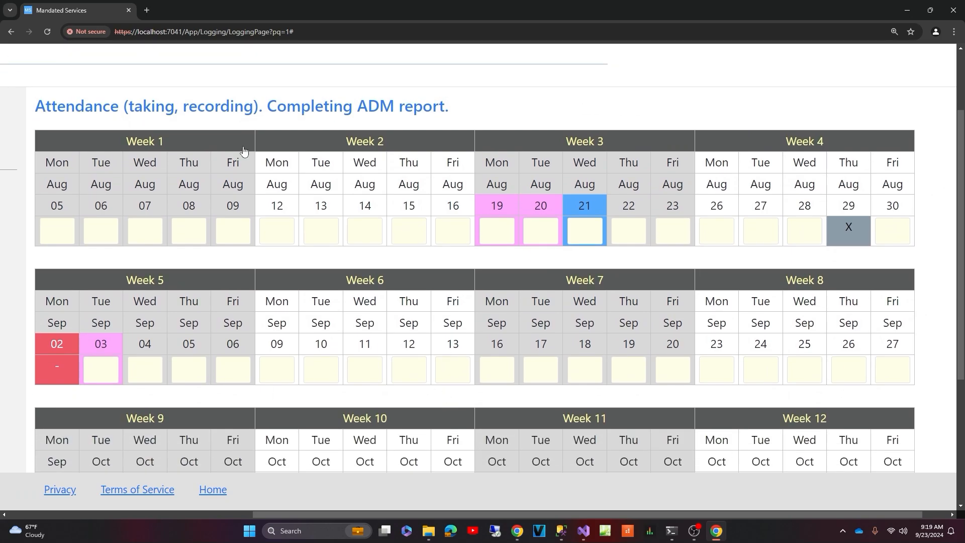
pyautogui.click(597, 233)
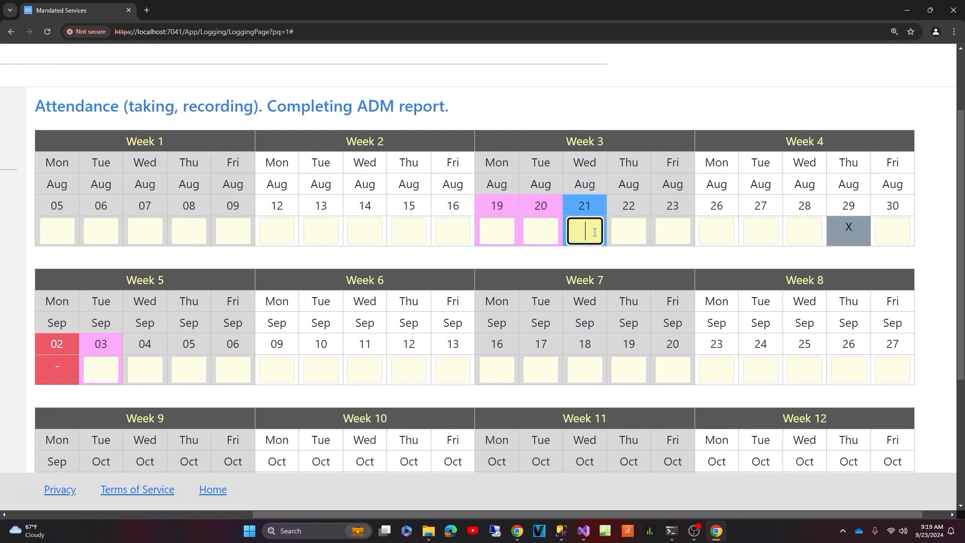
pyautogui.write('10')
pyautogui.press('Tab')
pyautogui.write('12')
pyautogui.press('Tab')
pyautogui.write('10')
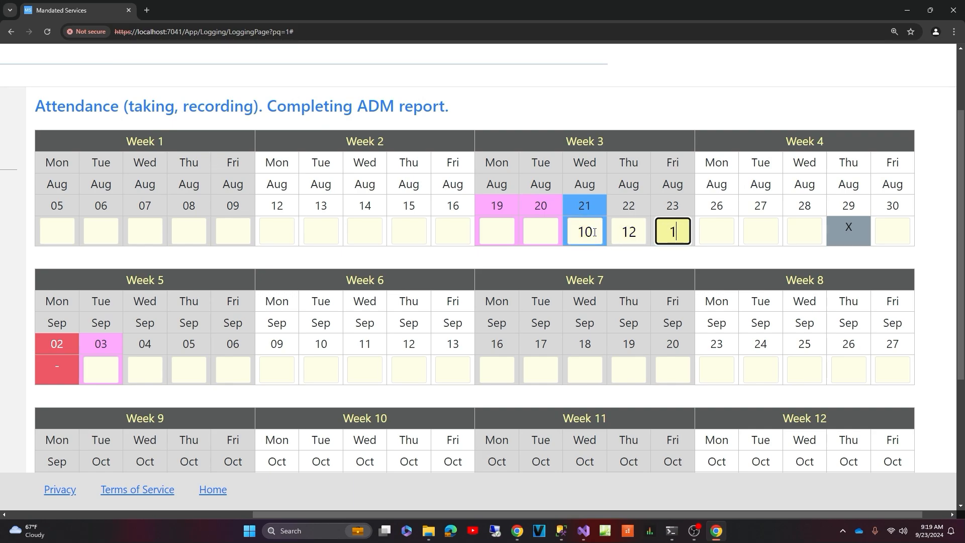
pyautogui.press('Tab')
pyautogui.write('10')
pyautogui.press('Tab')
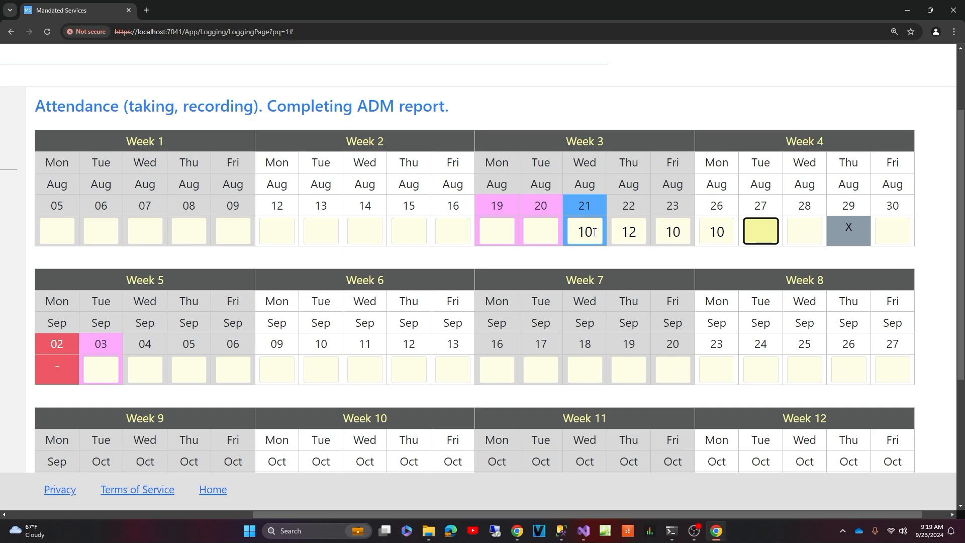
# - Record minutes for duties to ensure a healthy and safe environment: 15 on Aug 21, 20 on Aug 22 and 15 on Aug 23
pyautogui.click(181, 514)
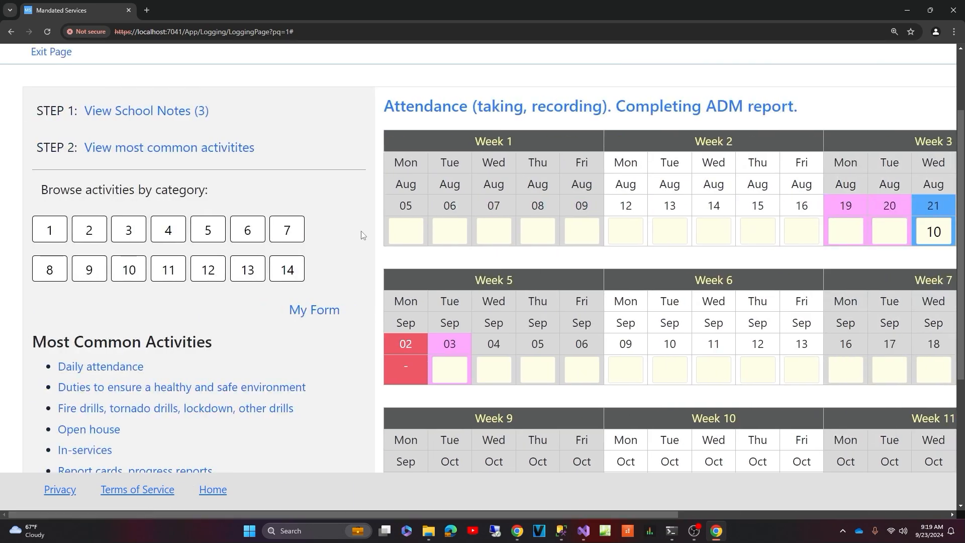
pyautogui.scroll(-2, 363, 235)
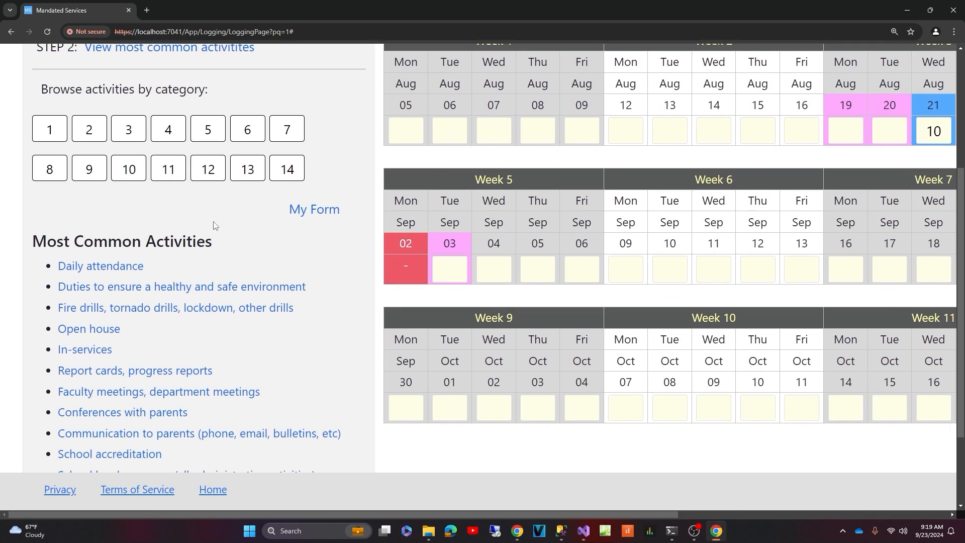
pyautogui.click(86, 292)
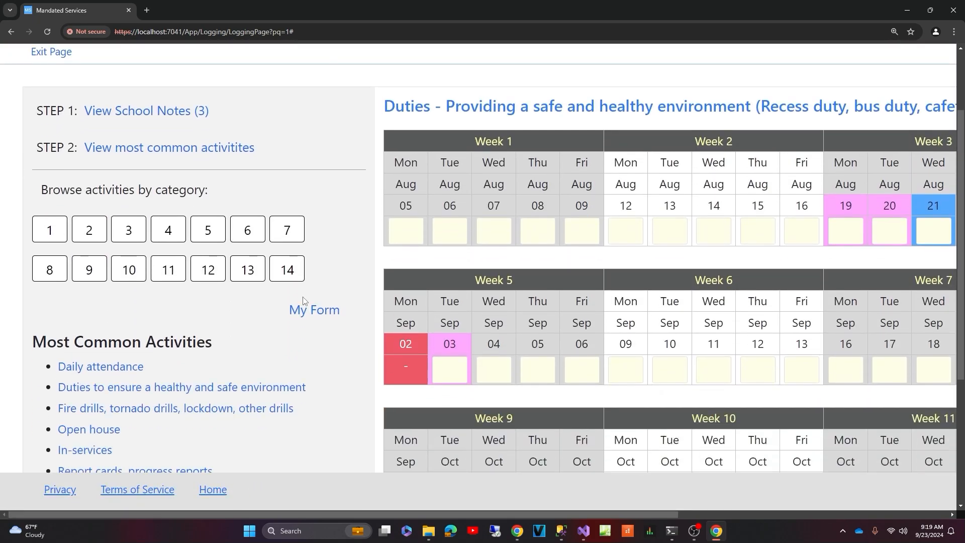
pyautogui.moveTo(259, 514); pyautogui.dragTo(516, 509)
pyautogui.click(579, 235)
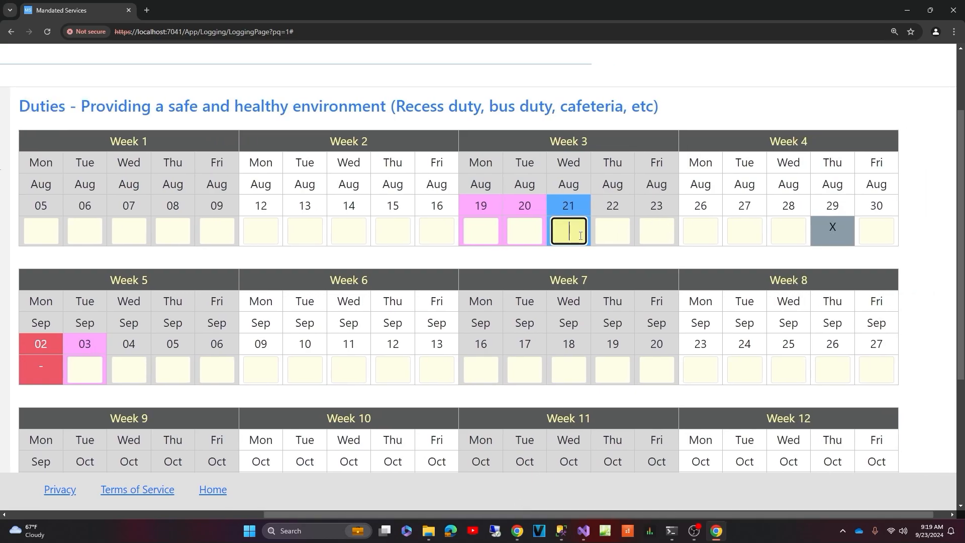
pyautogui.write('15')
pyautogui.press('Tab')
pyautogui.write('20')
pyautogui.press('Tab')
pyautogui.write('15')
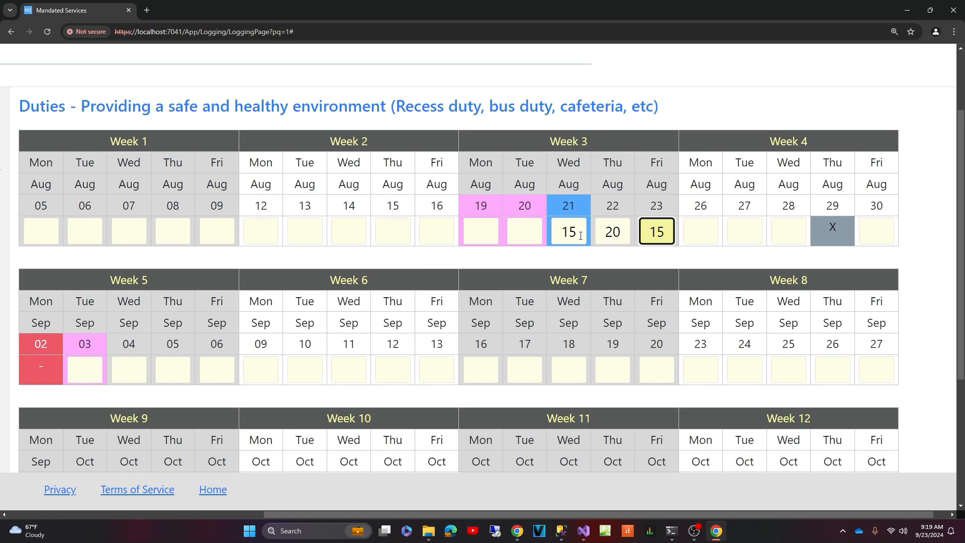
pyautogui.press('Tab')
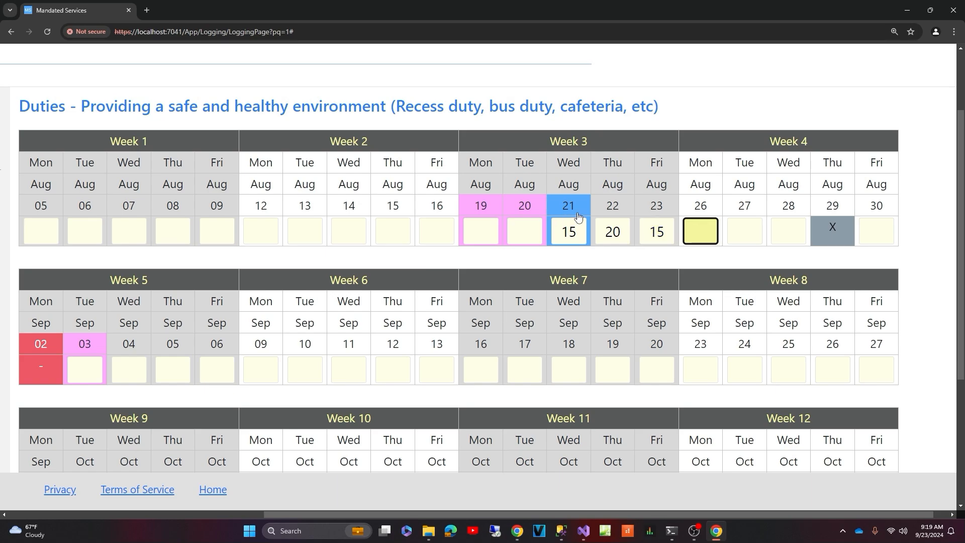
# - Reopen the daily attendance activity and record 10 minutes on Aug 27
pyautogui.click(243, 515)
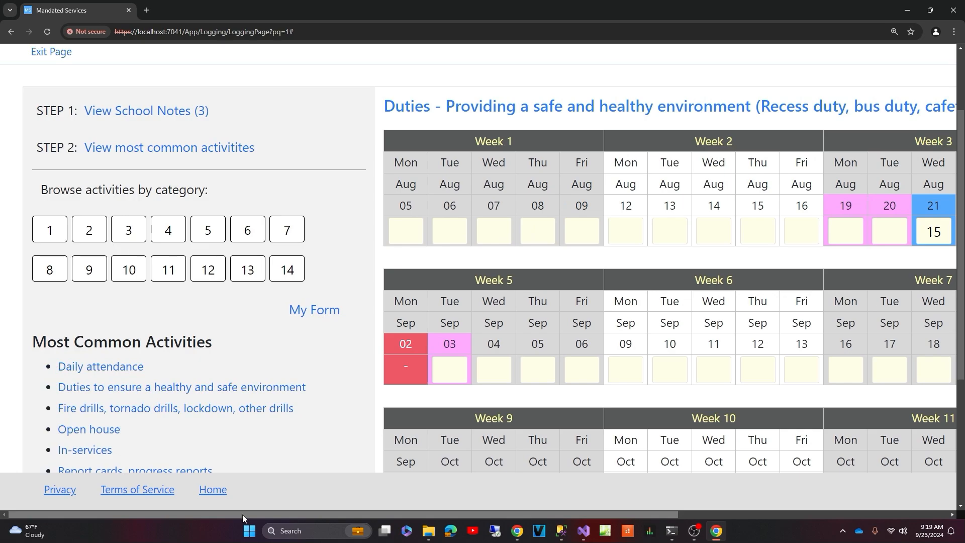
pyautogui.click(100, 368)
pyautogui.moveTo(195, 516); pyautogui.dragTo(433, 523)
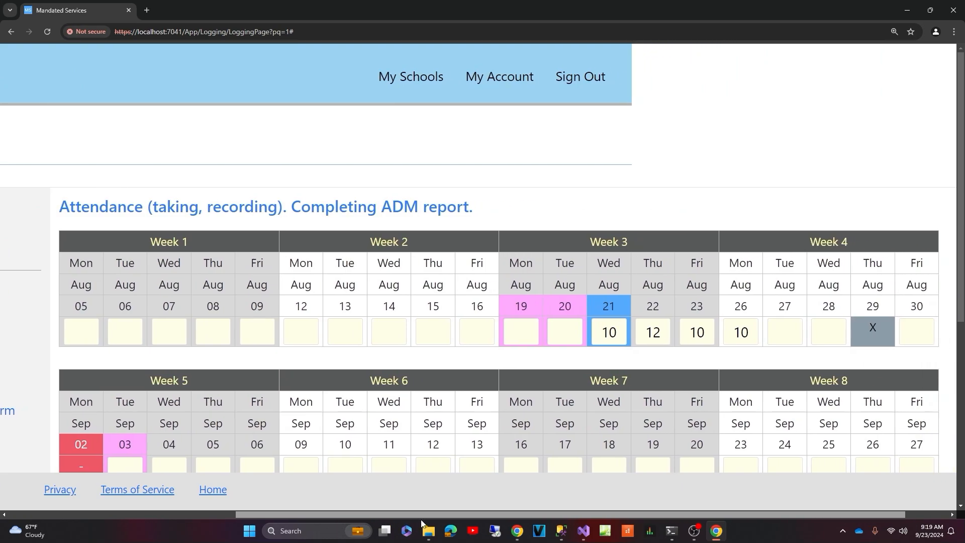
pyautogui.click(621, 334)
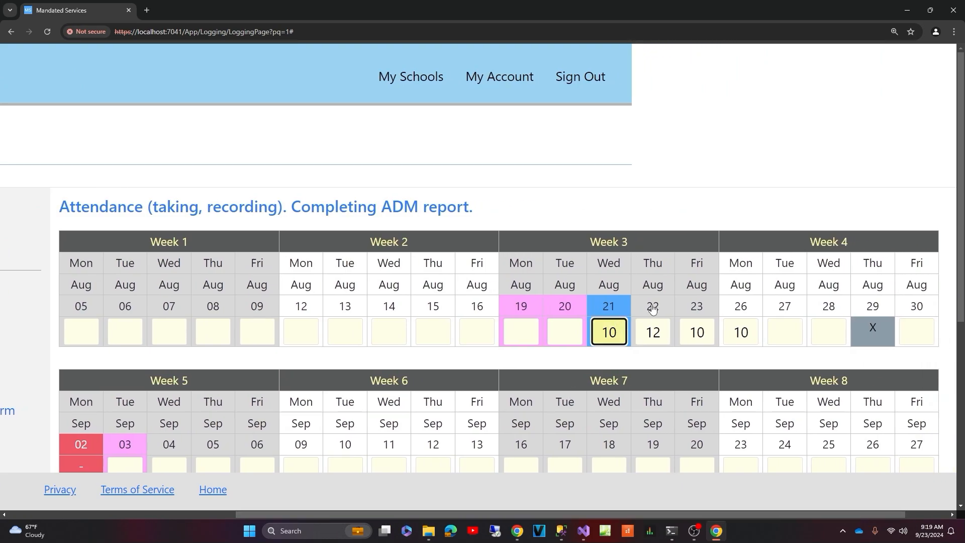
pyautogui.press('Tab')
pyautogui.press('Tab')
pyautogui.press('Tab')
pyautogui.press('Tab')
pyautogui.write('10')
pyautogui.press('Tab')
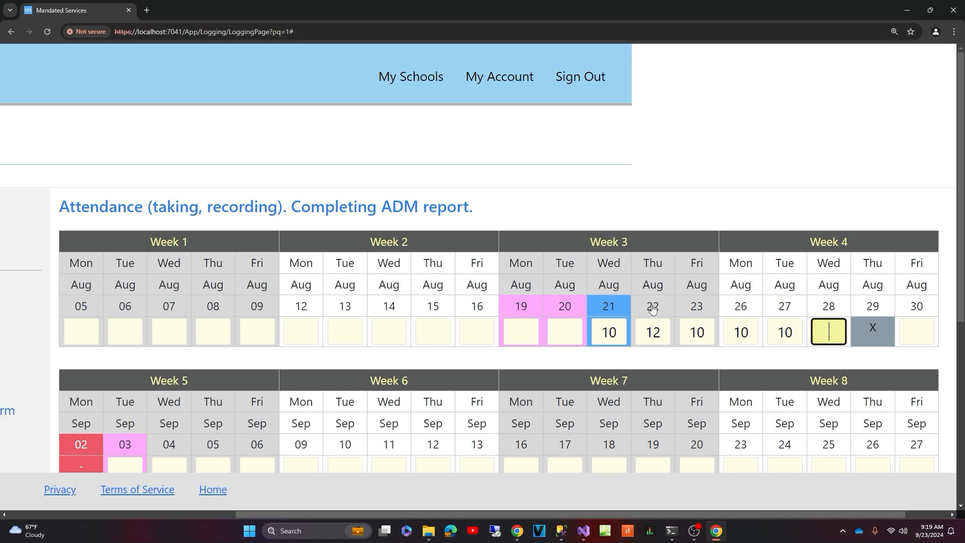
# - Browse the activities listed under categories 1, 2 and 3
pyautogui.click(197, 513)
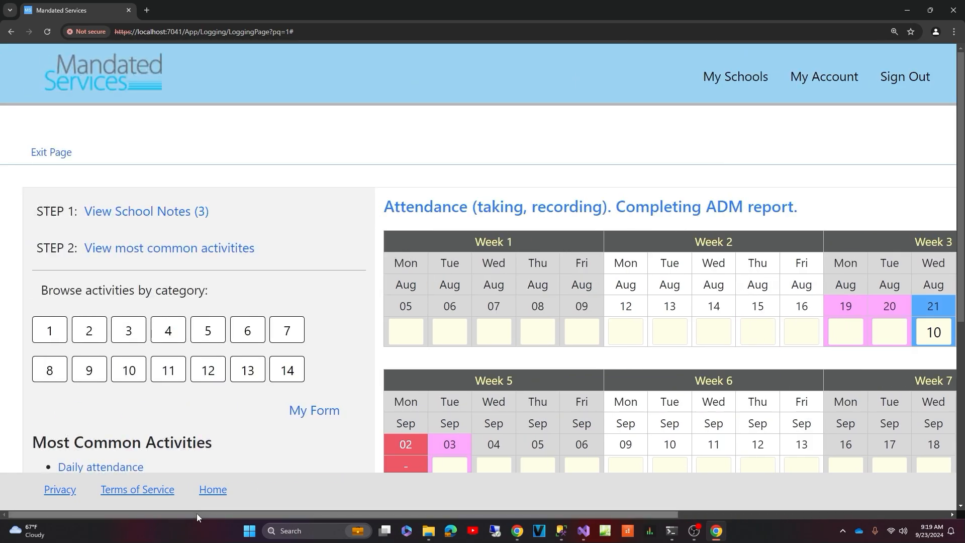
pyautogui.scroll(-2, 287, 276)
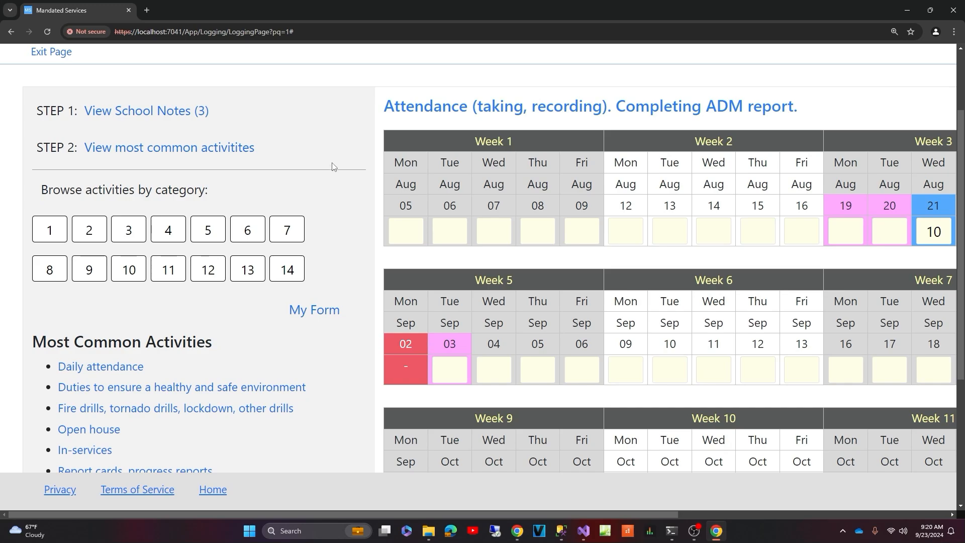
pyautogui.scroll(-1, 331, 164)
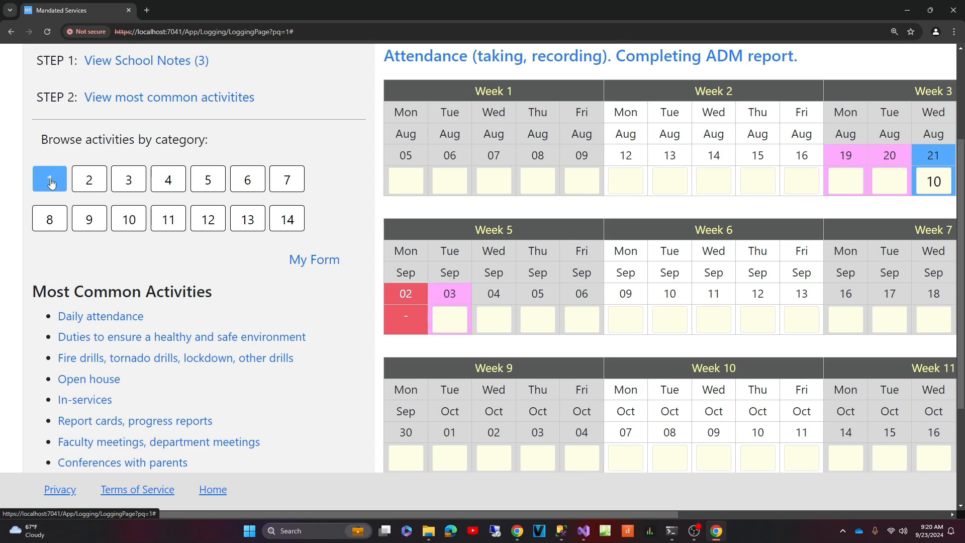
pyautogui.click(51, 183)
pyautogui.scroll(-5, 66, 201)
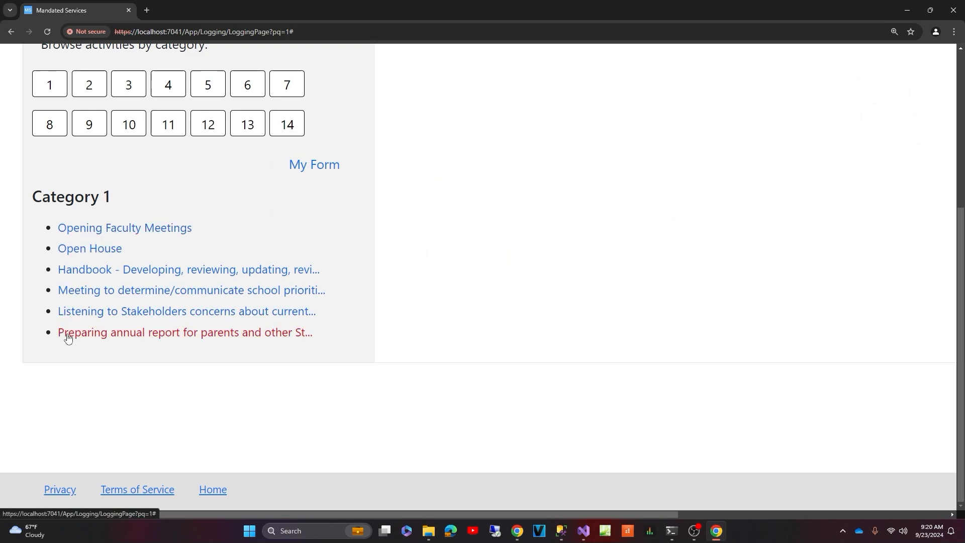
pyautogui.click(91, 89)
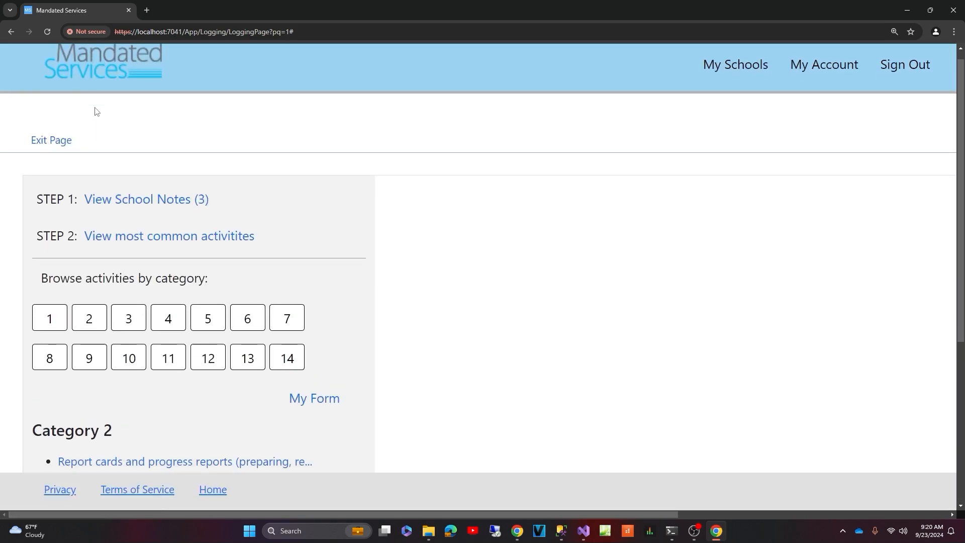
pyautogui.scroll(-3, 121, 201)
pyautogui.click(124, 227)
pyautogui.scroll(-5, 123, 233)
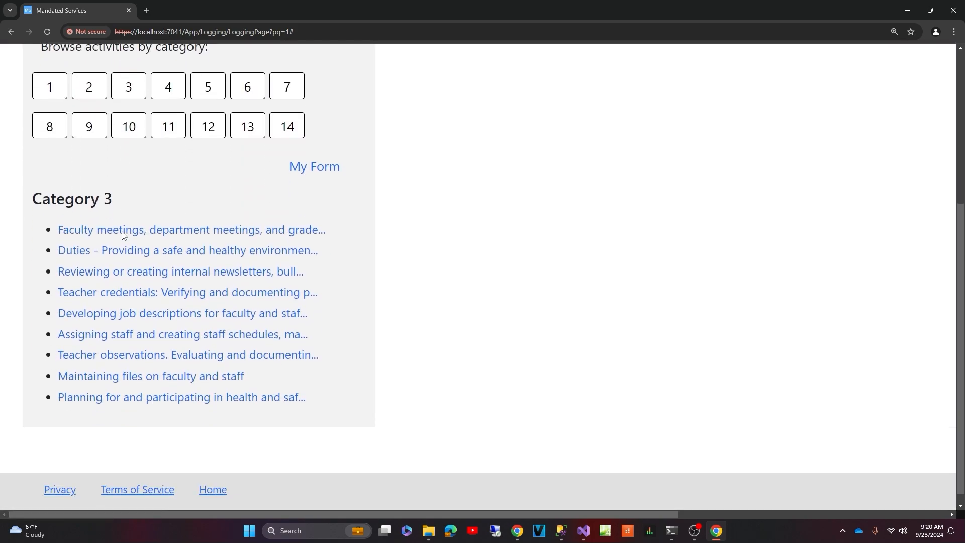
pyautogui.scroll(1, 172, 210)
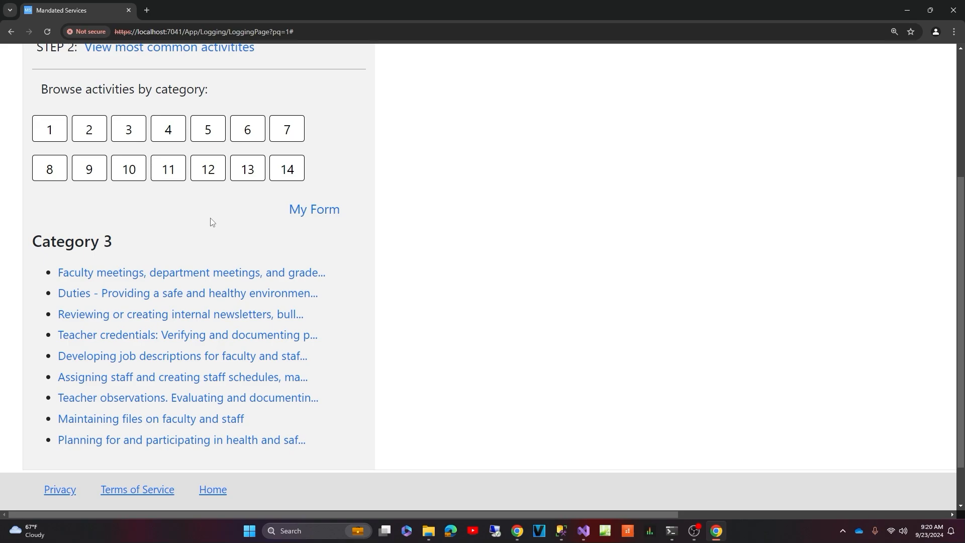
# - Browse the activities listed under category 14
pyautogui.scroll(1, 210, 231)
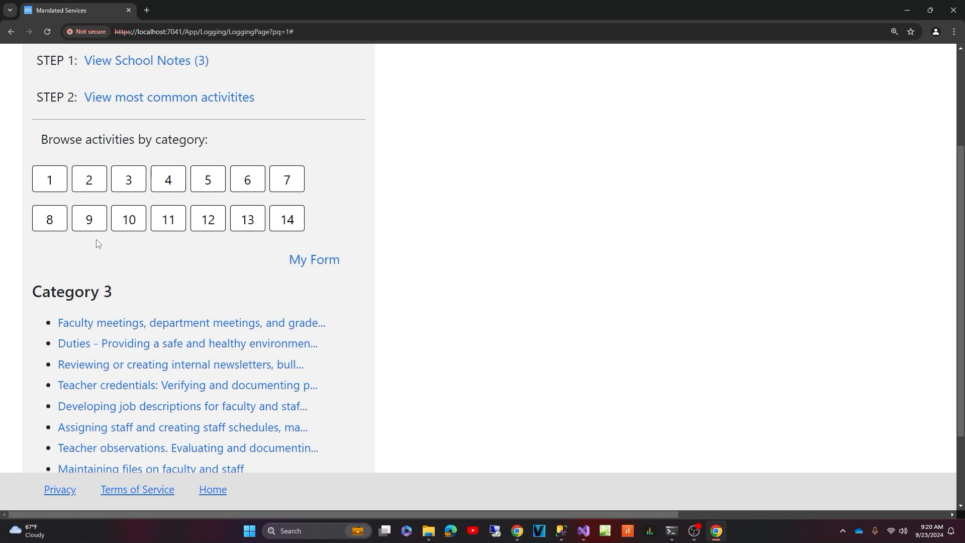
pyautogui.click(287, 221)
pyautogui.scroll(-5, 287, 222)
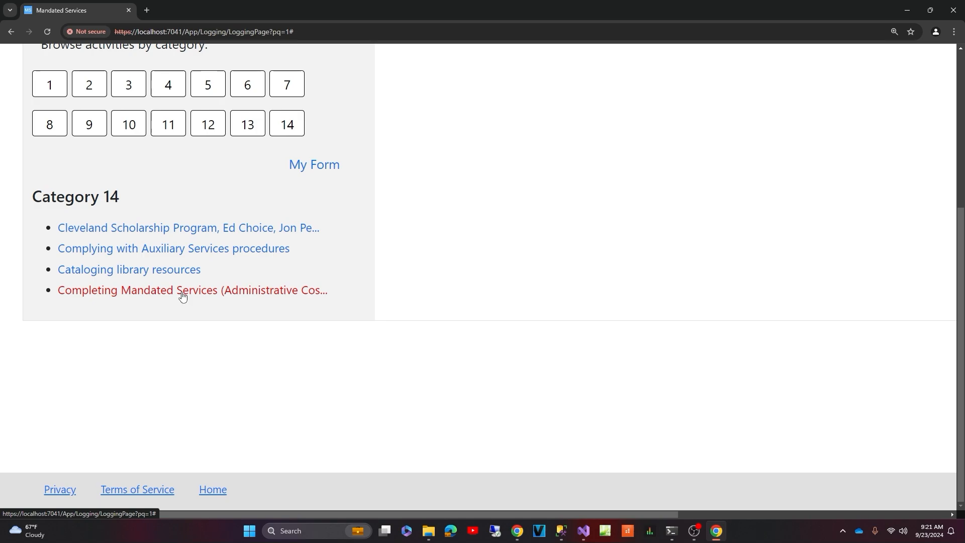
pyautogui.scroll(4, 191, 221)
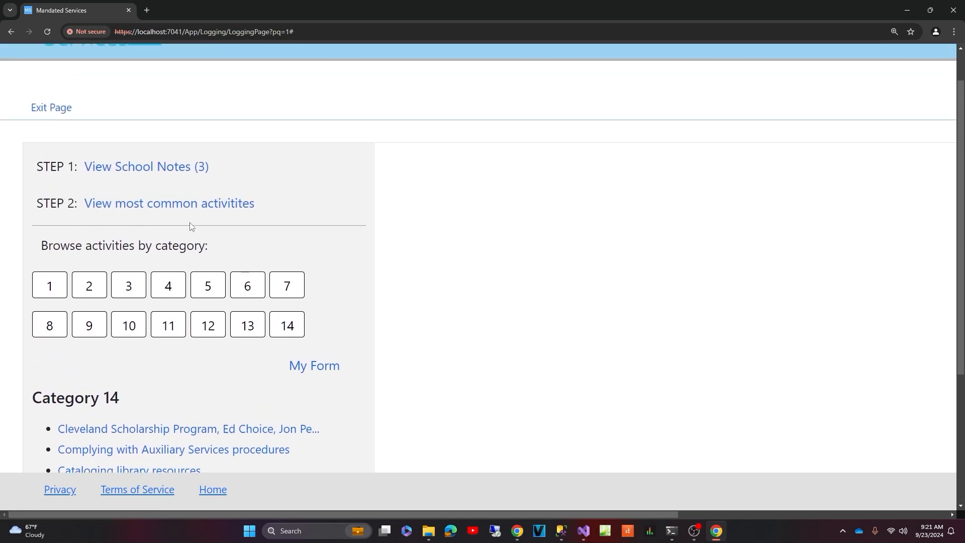
# - Open the Term 1 form summary and review the minutes claimed for each activity
pyautogui.scroll(1, 190, 225)
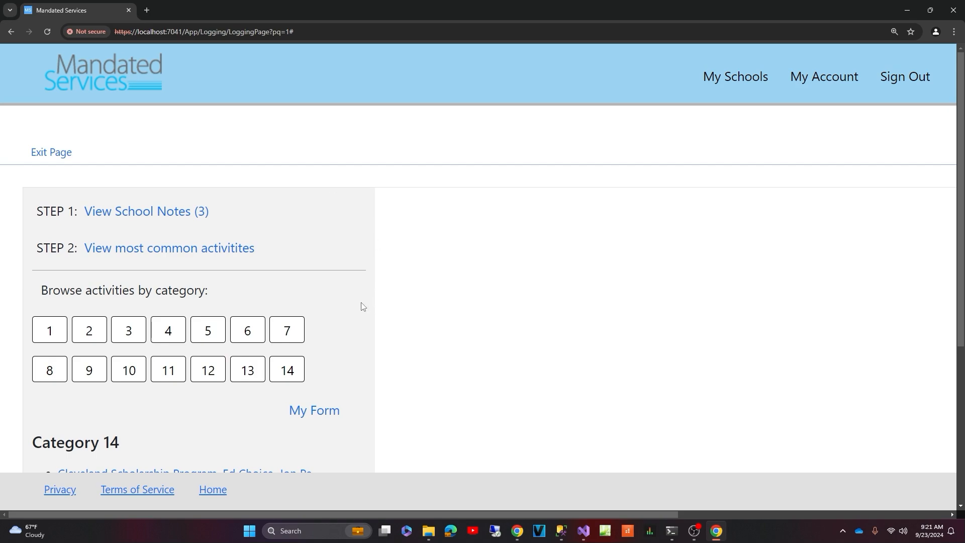
pyautogui.click(318, 412)
pyautogui.scroll(-3, 315, 402)
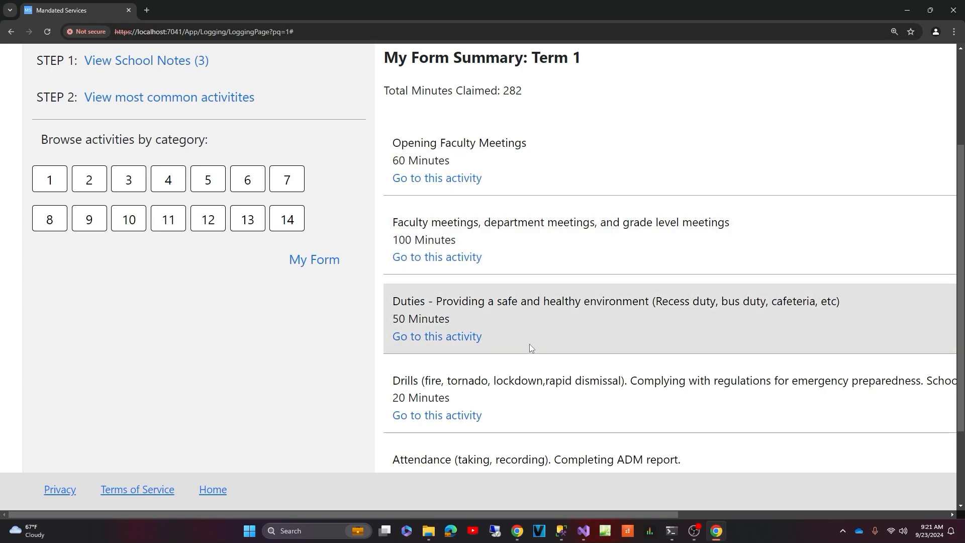
pyautogui.scroll(-1, 547, 446)
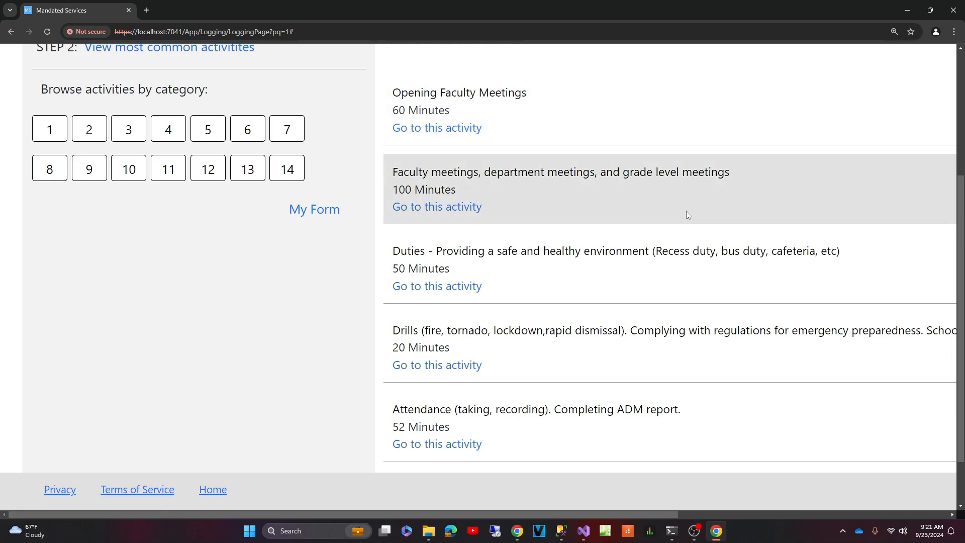
pyautogui.scroll(3, 687, 214)
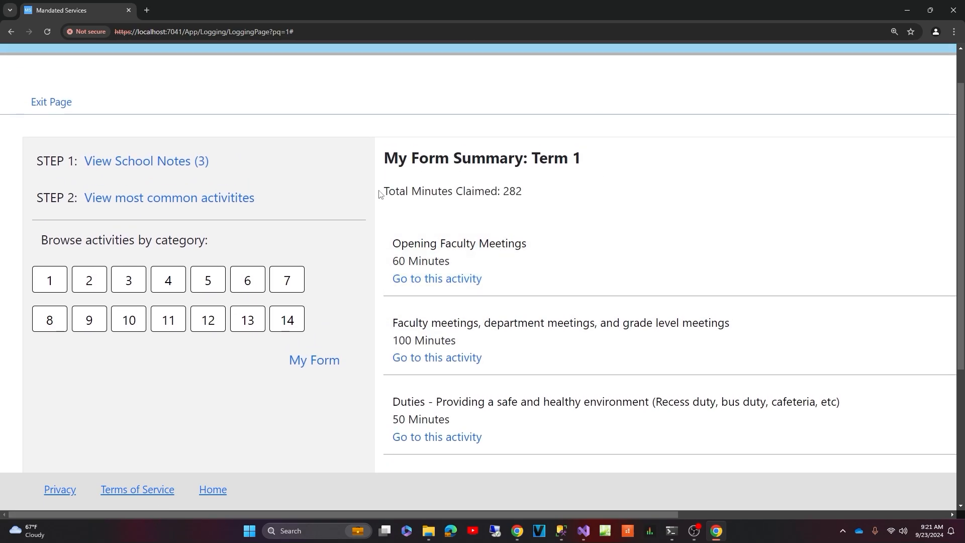
pyautogui.scroll(1, 372, 186)
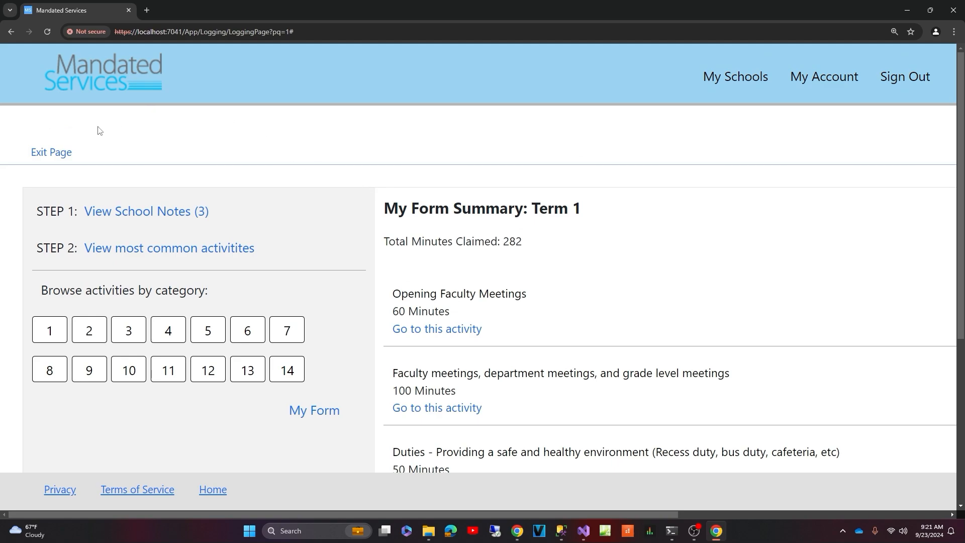
# - Exit the minutes logging page and check Term 1's recorded minutes in the 2024-2025 Logging Module overview
pyautogui.click(51, 152)
pyautogui.scroll(-2, 233, 204)
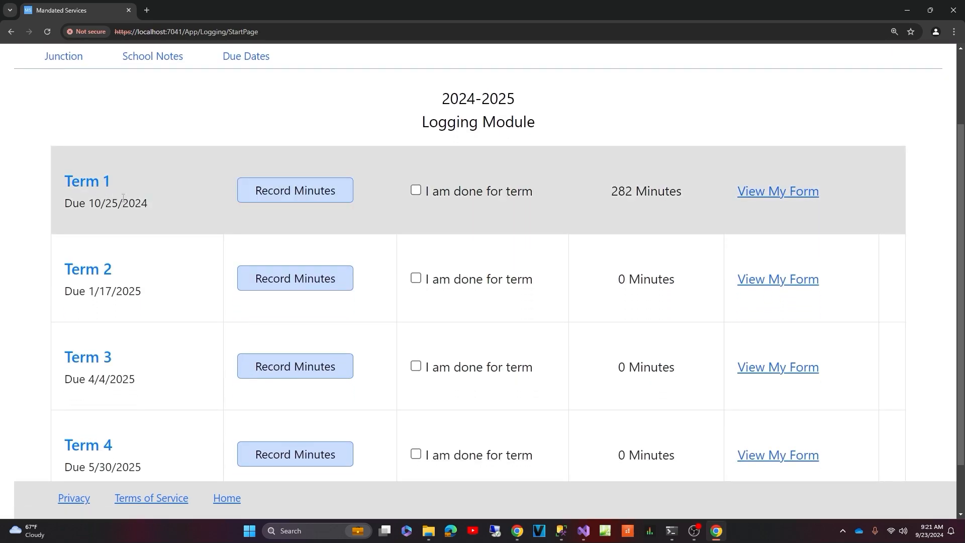
pyautogui.moveTo(611, 194); pyautogui.dragTo(634, 193)
pyautogui.click(620, 219)
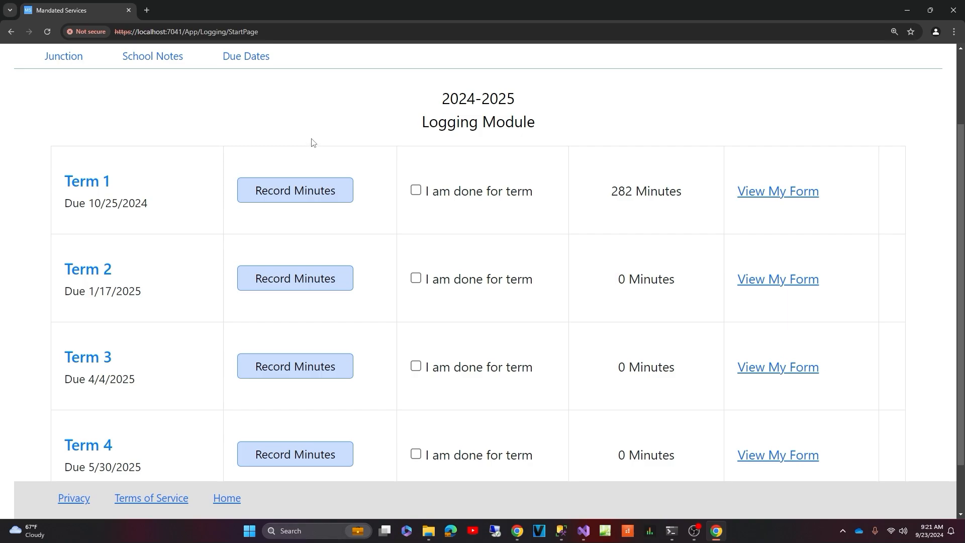
pyautogui.scroll(1, 312, 141)
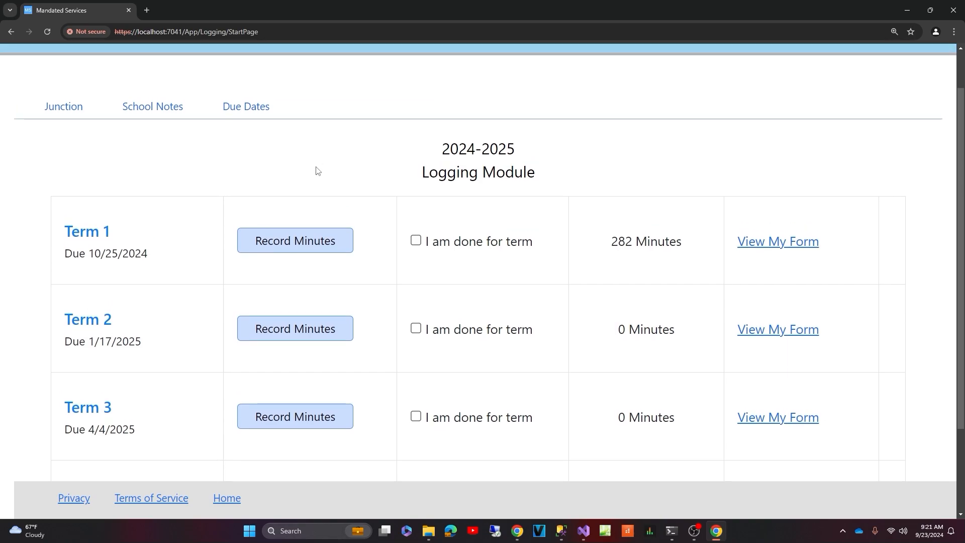